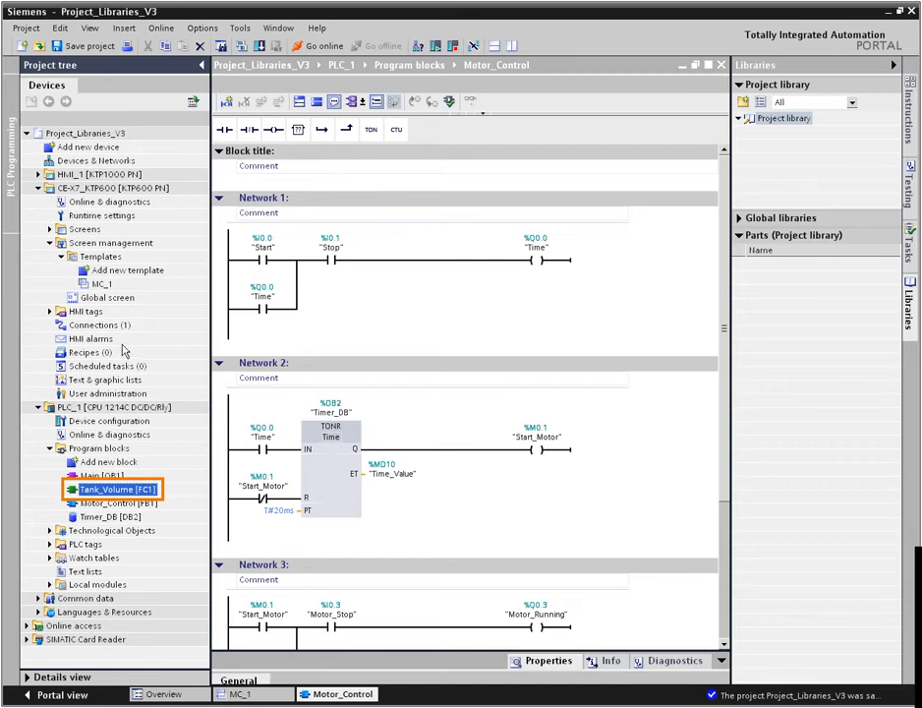
# Step: Add the Tank_Volume [FC1] block to the project library and rename the library element Tank_Volume_FC
pyautogui.moveTo(98, 489); pyautogui.dragTo(801, 124)
pyautogui.rightClick(804, 131)
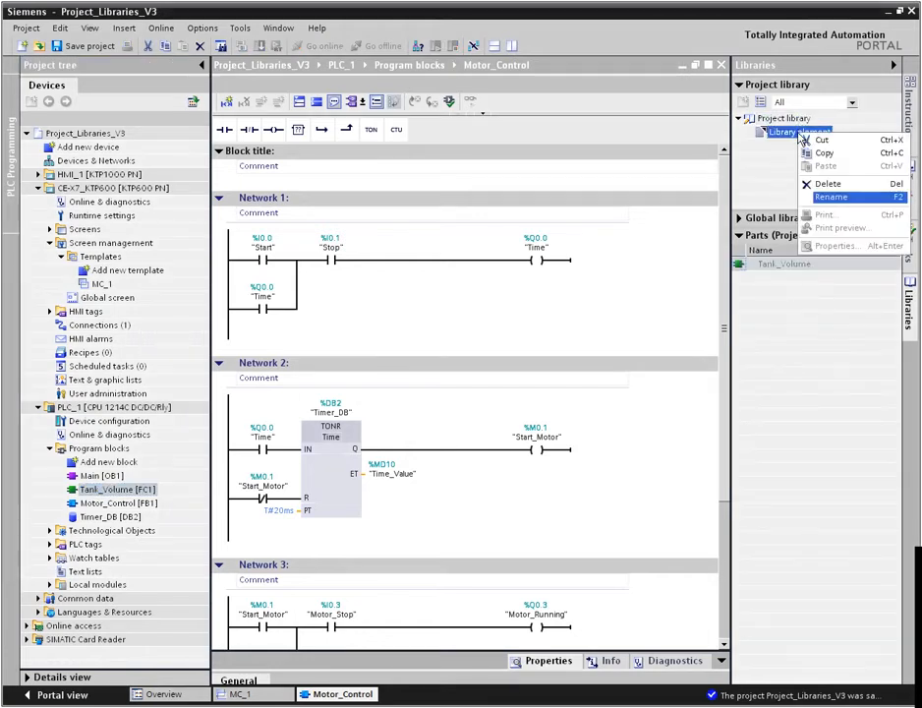
pyautogui.click(824, 198)
pyautogui.write('T')
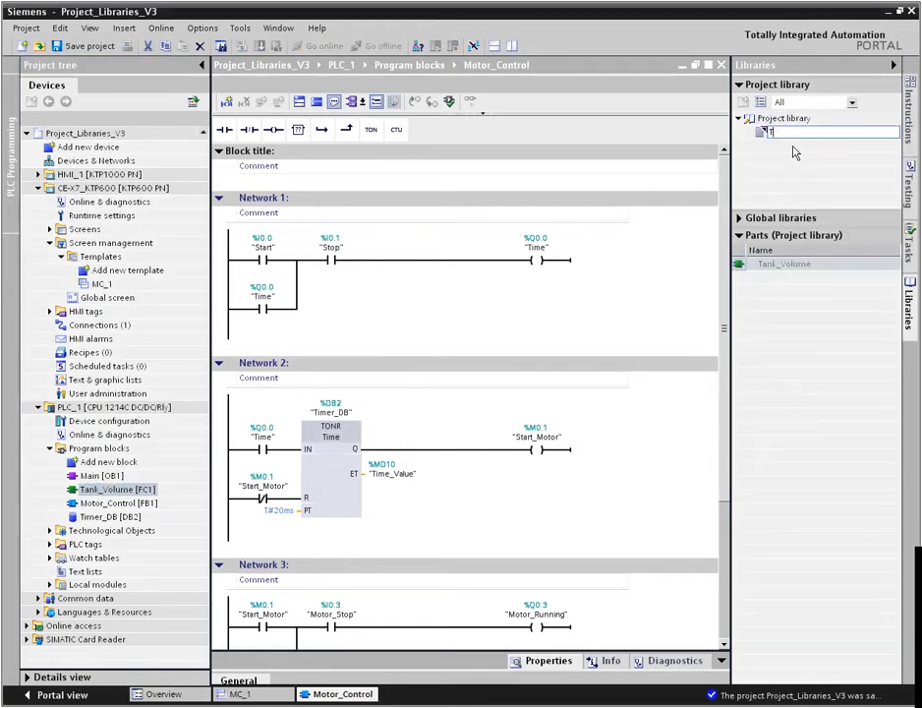
pyautogui.write('ank_Volume_FC')
pyautogui.press('Return')
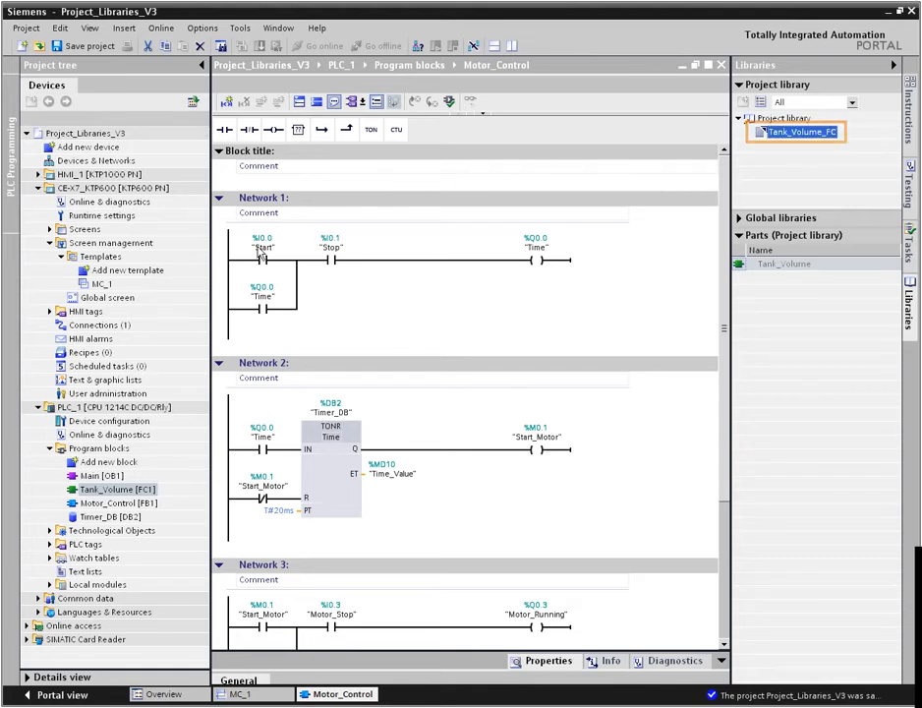
# Step: Add the Motor_Control [FB1] block to the project library as Motor_Control_FB, and add the MC_1 template's group of control buttons and status indicators
pyautogui.click(109, 505)
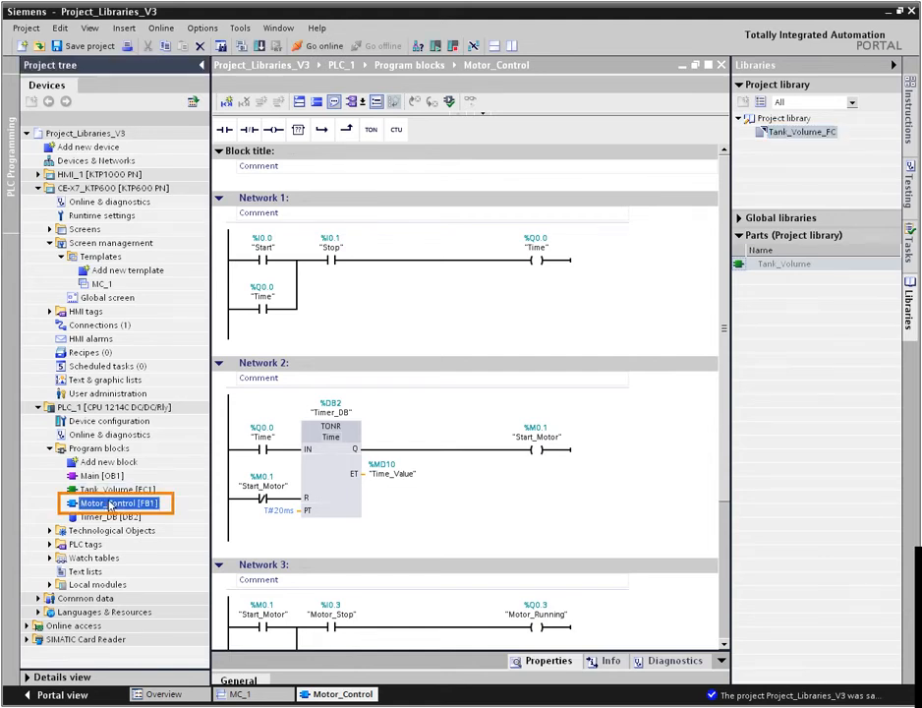
pyautogui.moveTo(108, 507); pyautogui.dragTo(775, 123)
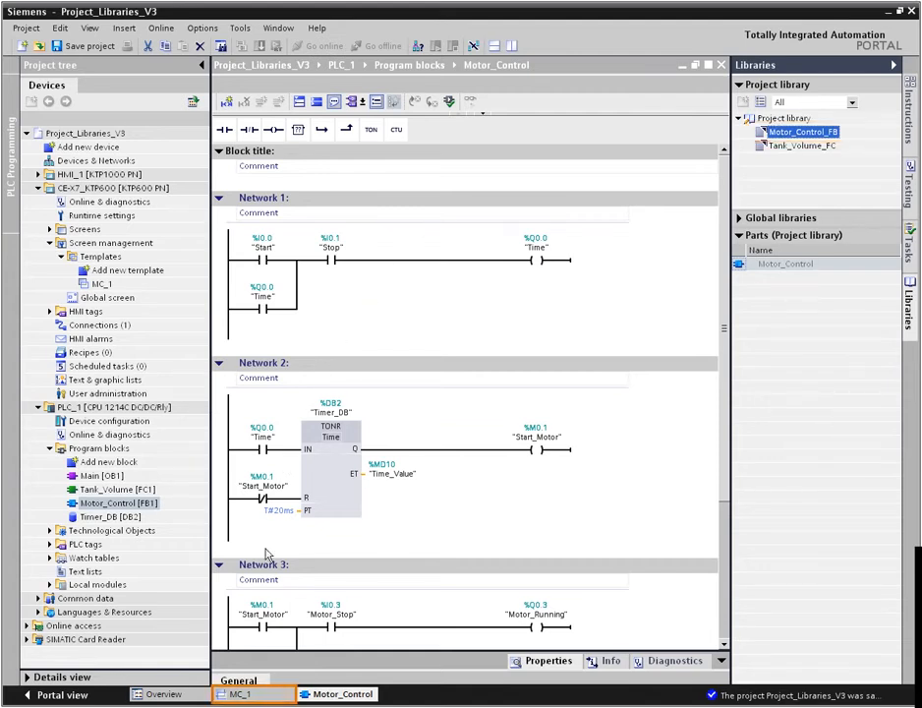
pyautogui.click(246, 694)
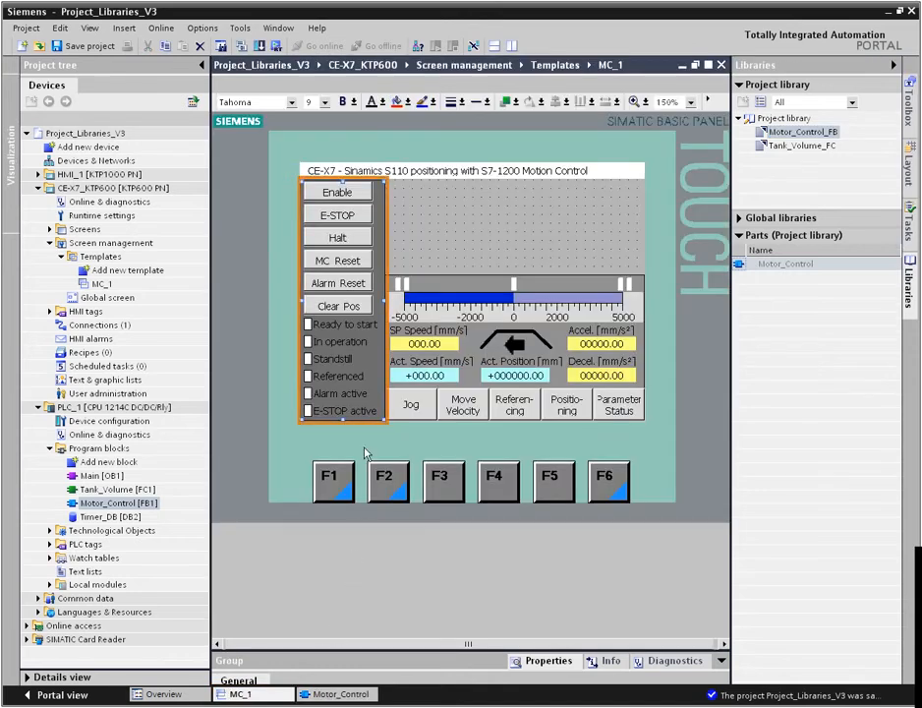
pyautogui.moveTo(369, 364); pyautogui.dragTo(771, 122)
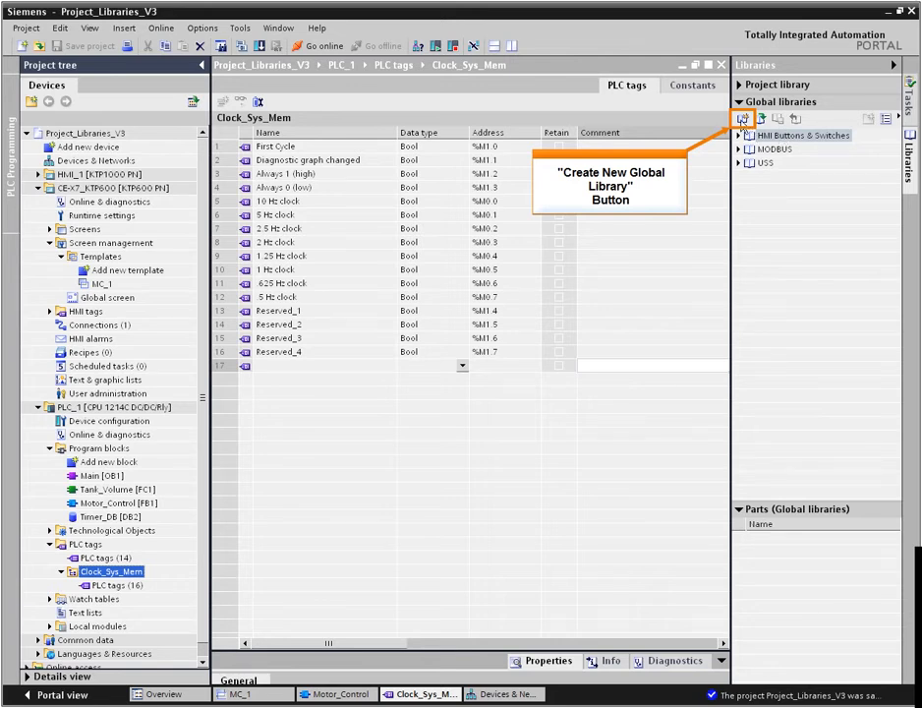
# Step: Create a new global library named Drill Press, keeping the default path
pyautogui.click(743, 119)
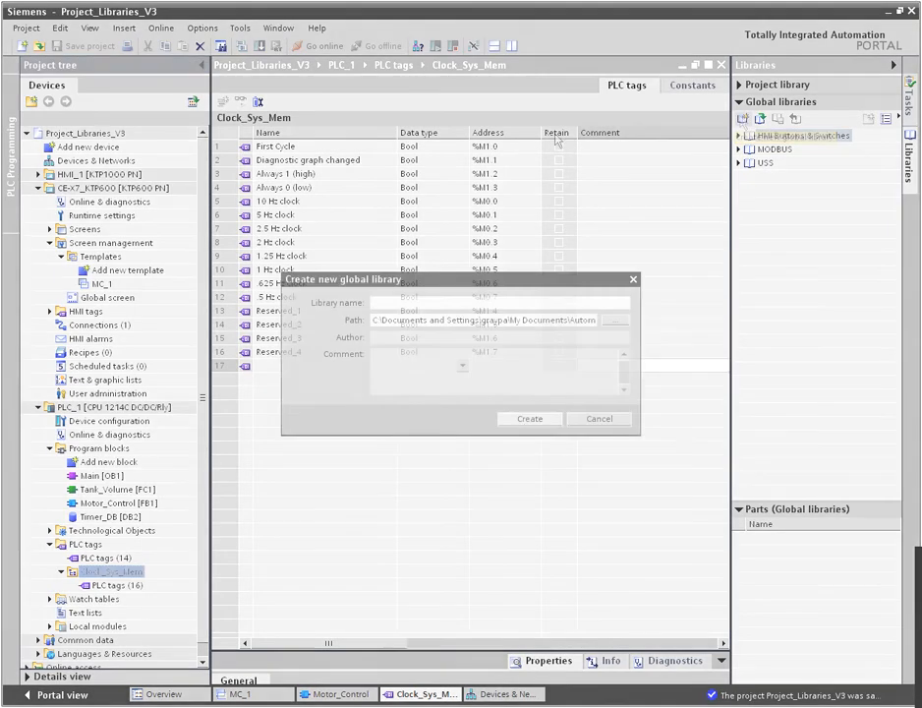
pyautogui.click(393, 302)
pyautogui.write('Drill')
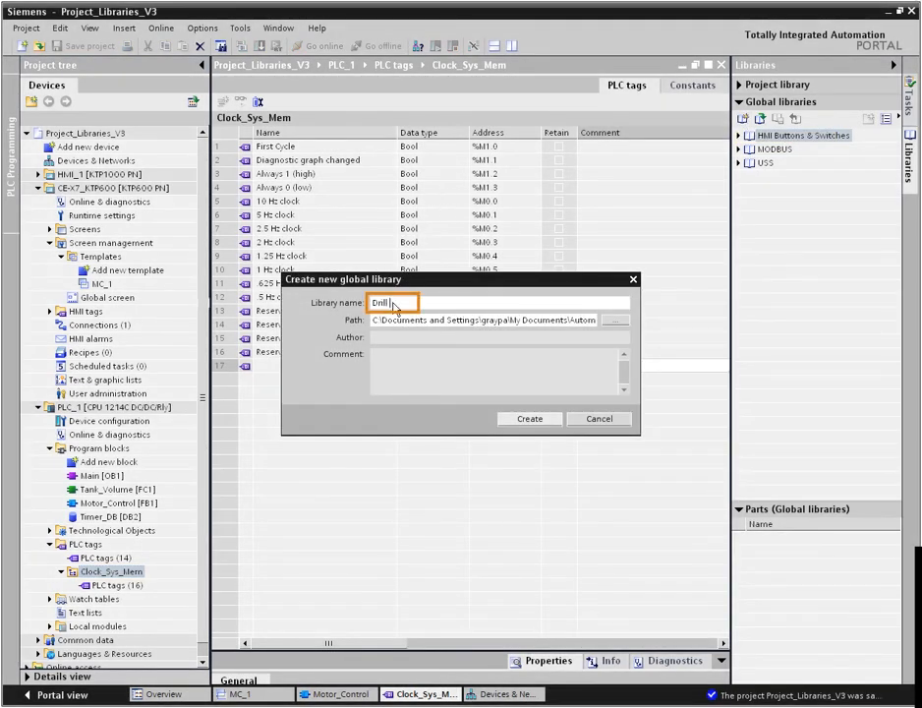
pyautogui.write(' Press')
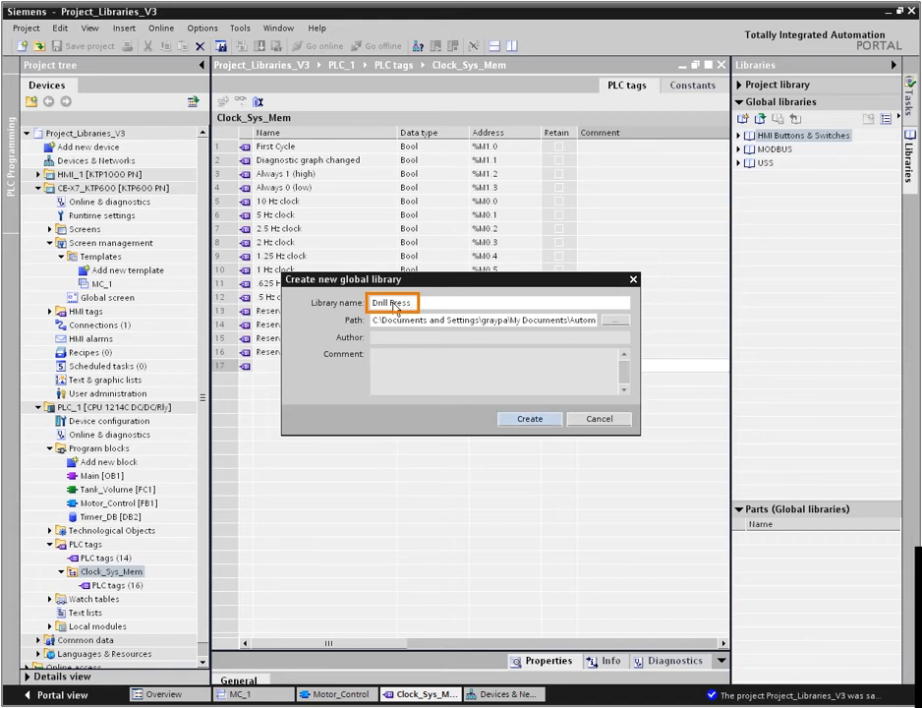
pyautogui.click(528, 420)
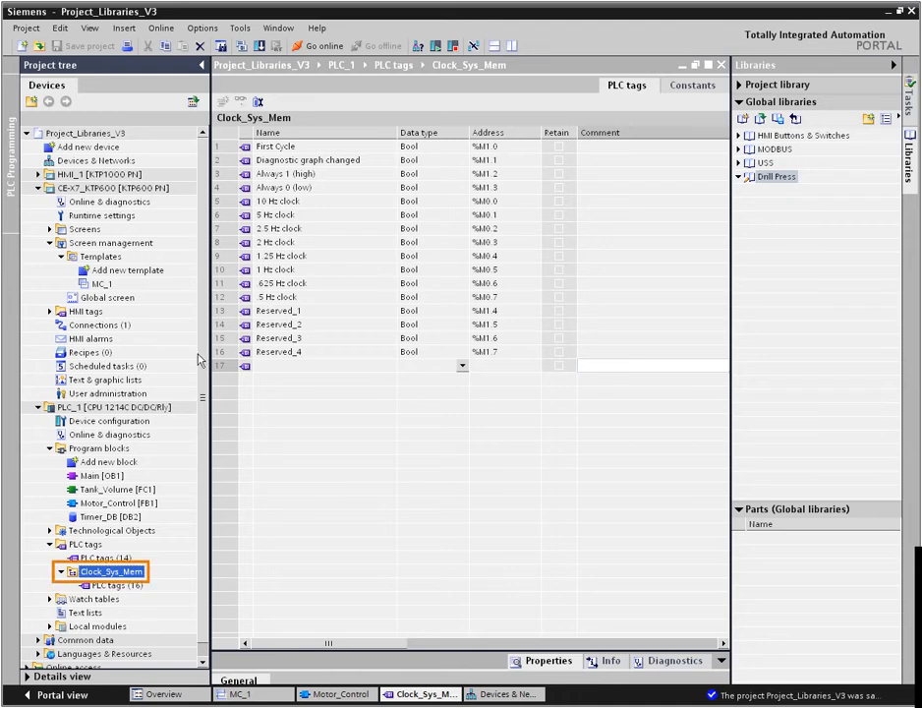
# Step: Add the Clock_Sys_Mem tag folder to the Drill Press library and rename the element Clock_Sys_Mem_Tags
pyautogui.moveTo(117, 571); pyautogui.dragTo(773, 189)
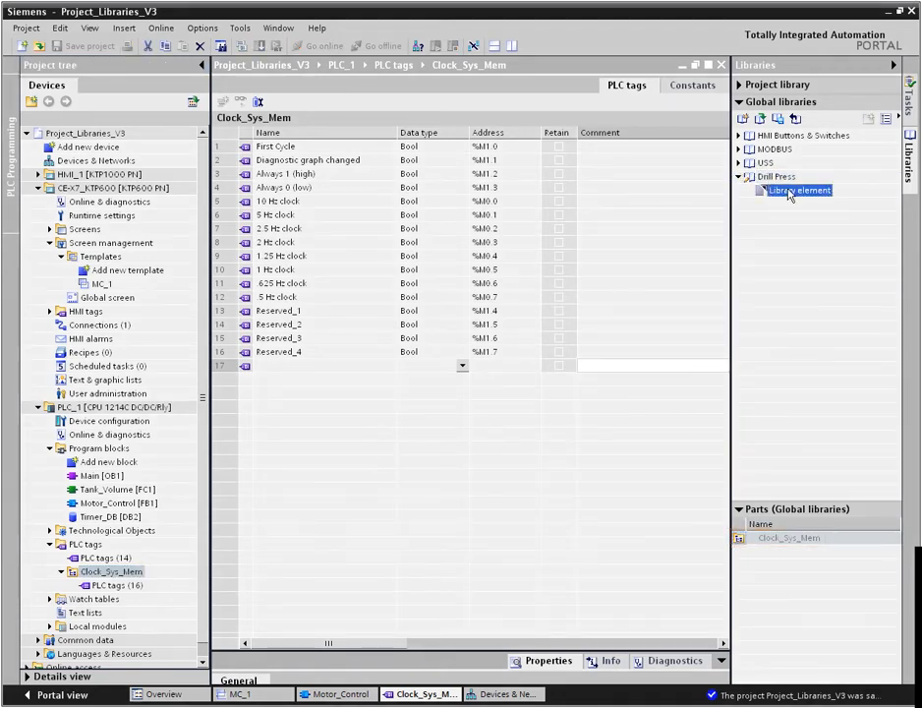
pyautogui.rightClick(787, 189)
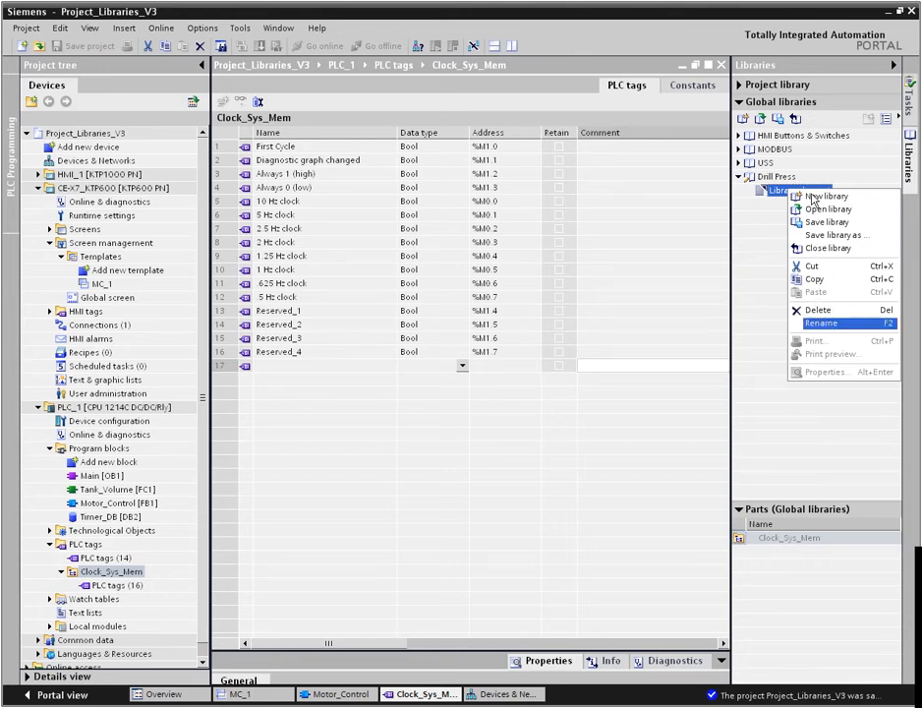
pyautogui.press('Return')
pyautogui.write('Clock_Sys_Mem_Tags')
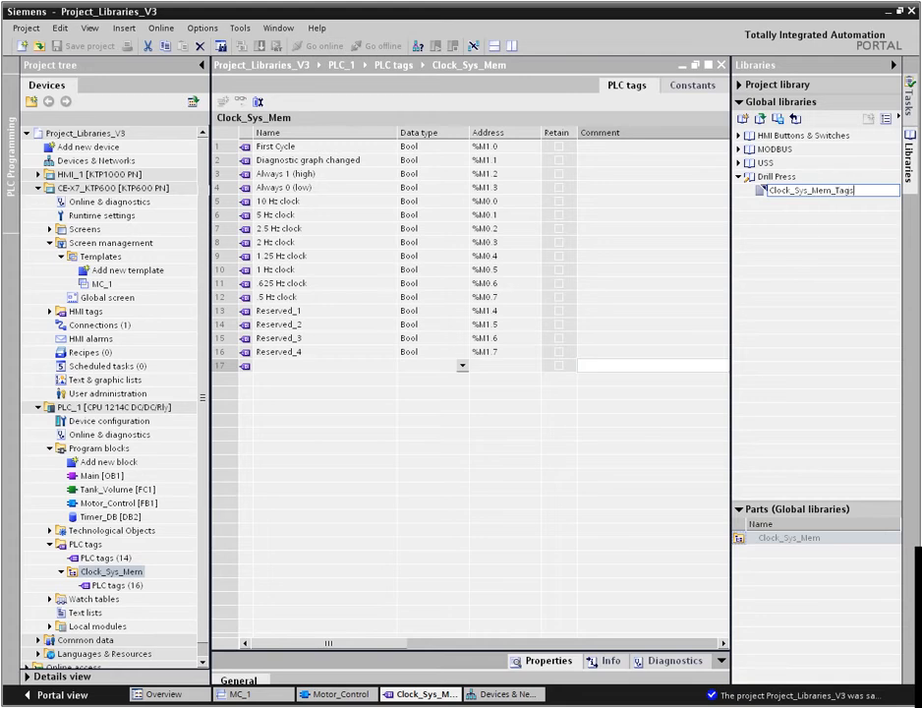
pyautogui.press('Return')
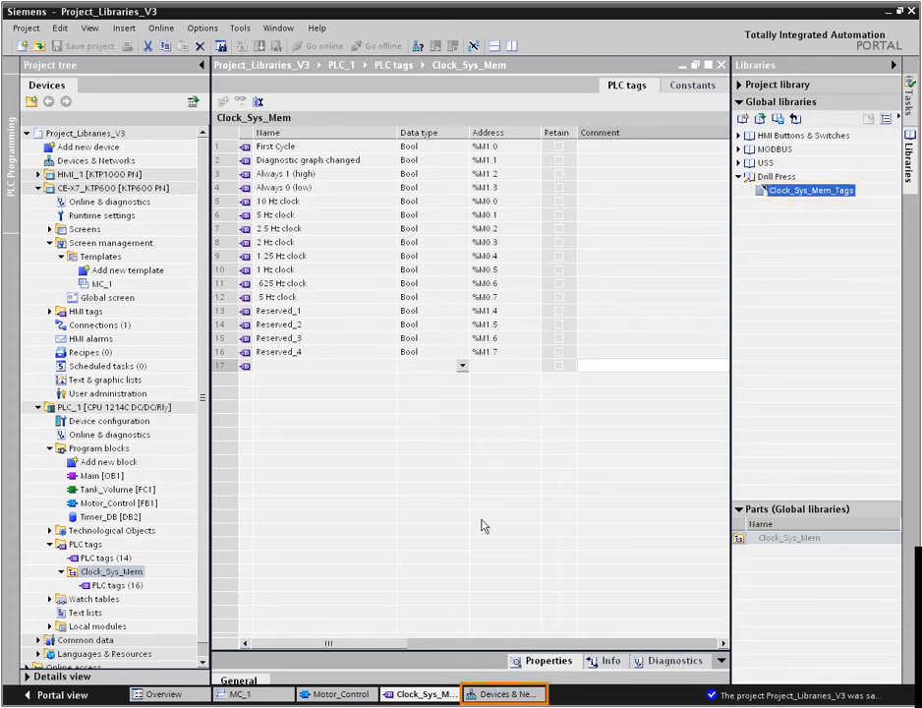
# Step: Add the CE-X7_KTP600 panel from the network view to the Drill Press library and name it MC_KTP600_HMI_Config
pyautogui.click(482, 693)
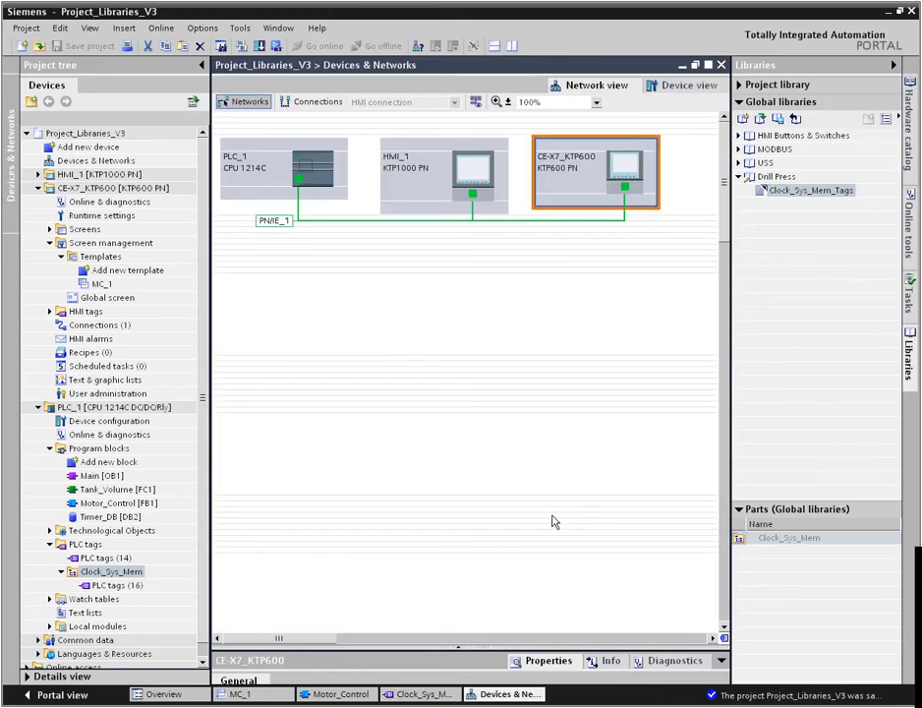
pyautogui.moveTo(566, 190); pyautogui.dragTo(777, 188)
pyautogui.write('MC_KTP600_HMI_Config')
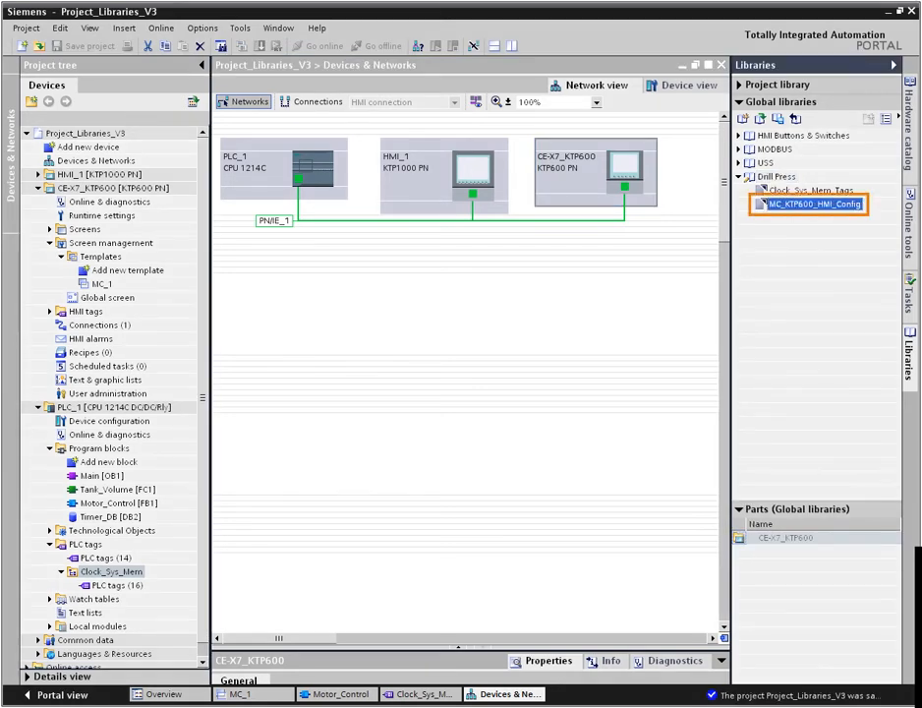
pyautogui.press('Return')
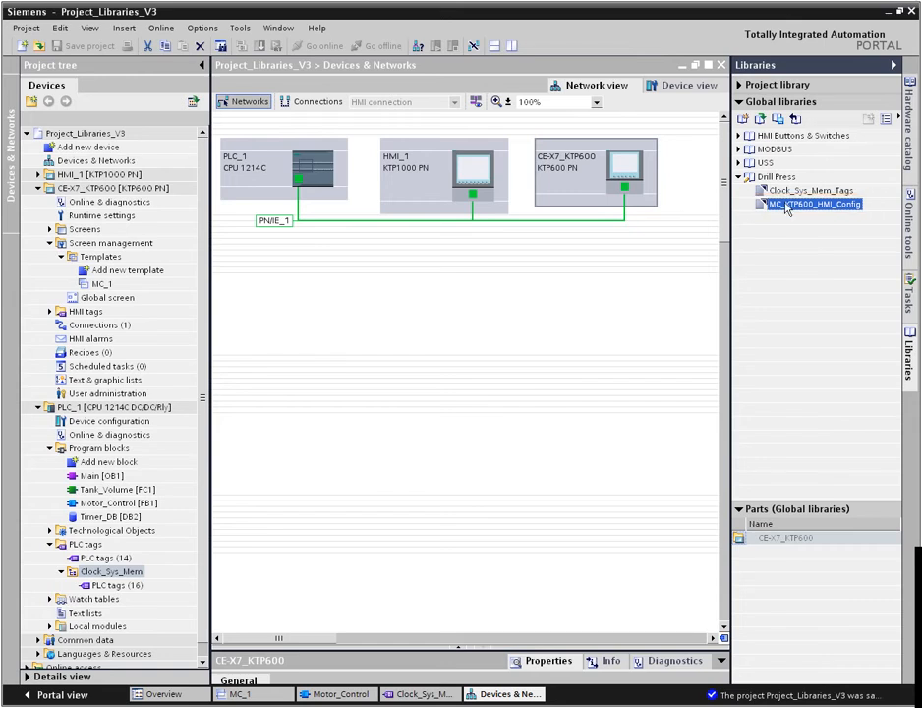
# Step: Add the analog input module in slot 2 of PLC_1 to the Drill Press library as MC_S7_1200_AI_Signal_Module
pyautogui.click(280, 183)
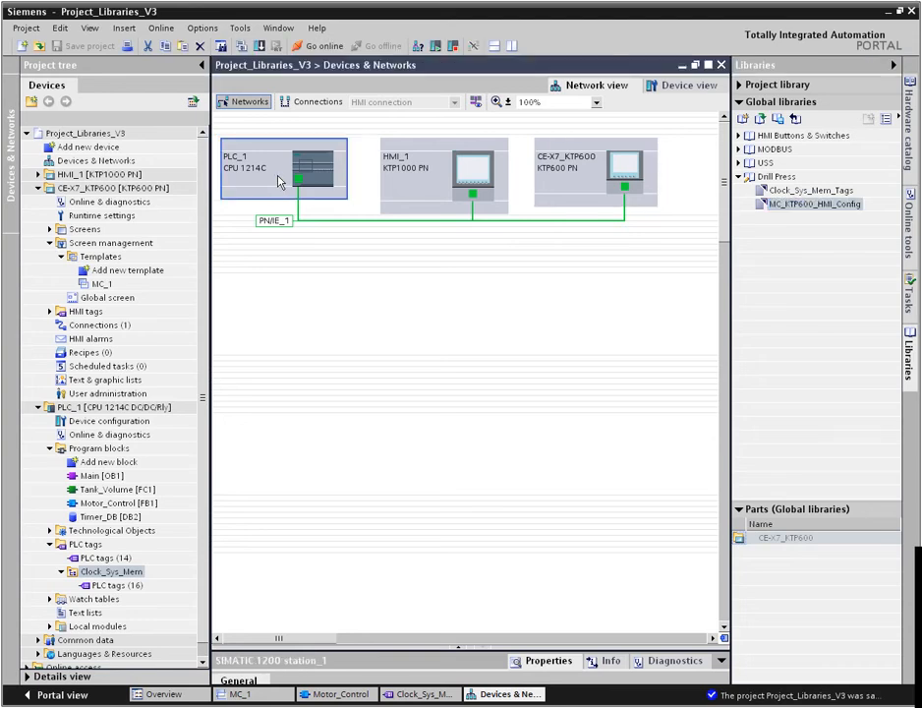
pyautogui.doubleClick(281, 182)
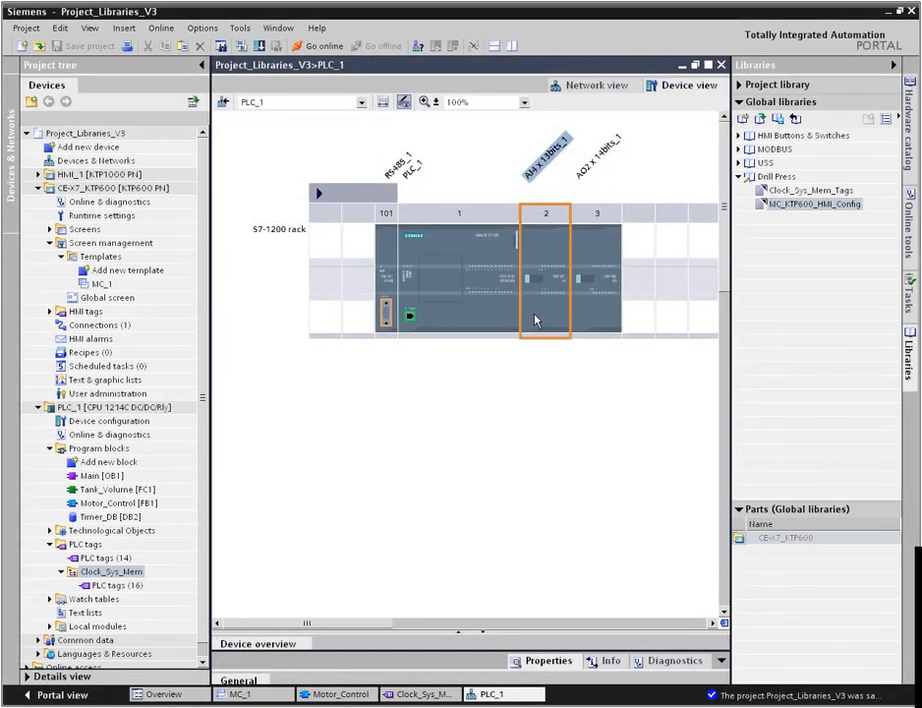
pyautogui.moveTo(529, 323); pyautogui.dragTo(790, 181)
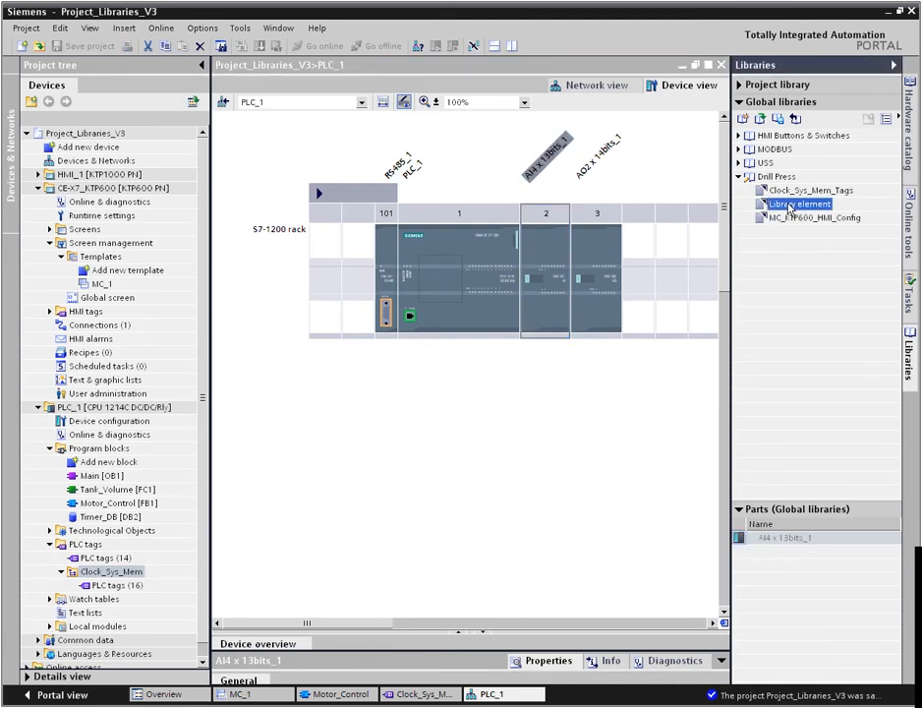
pyautogui.write('MC_S7_1200_AI_Signal_Module')
pyautogui.press('Return')
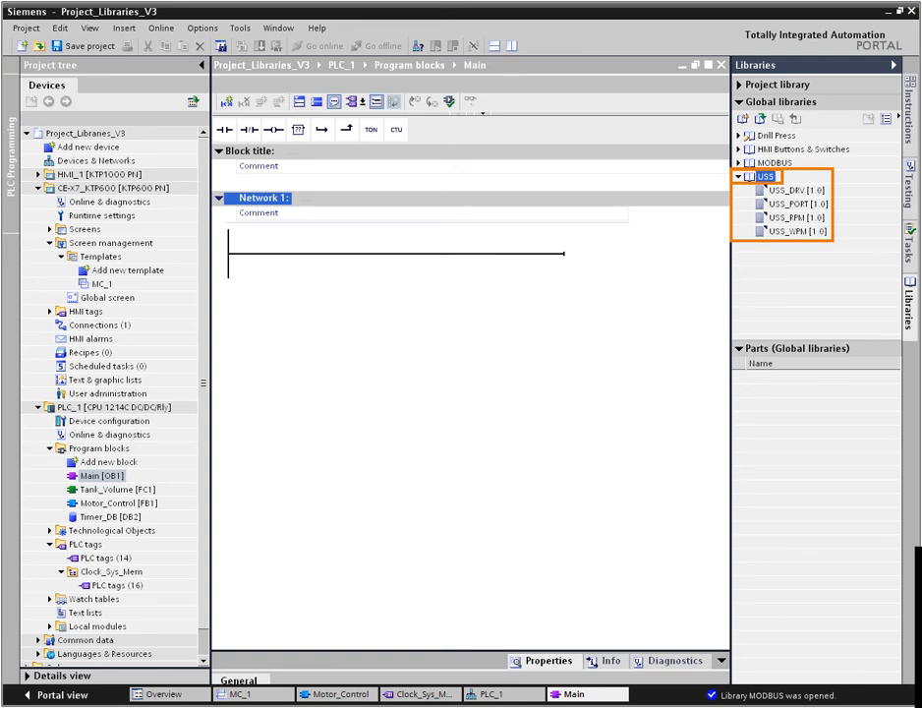
# Step: Insert the USS_DRV block from the USS library into Network 1 of Main, with single-instance data block USS_DRV_DB and automatic numbering
pyautogui.click(797, 191)
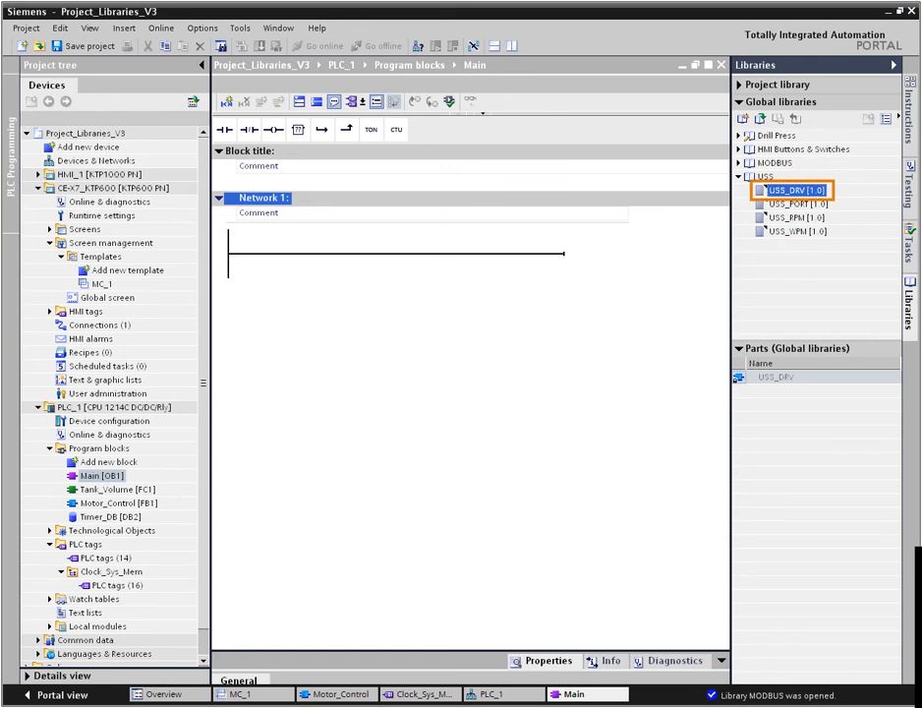
pyautogui.moveTo(797, 190); pyautogui.dragTo(393, 254)
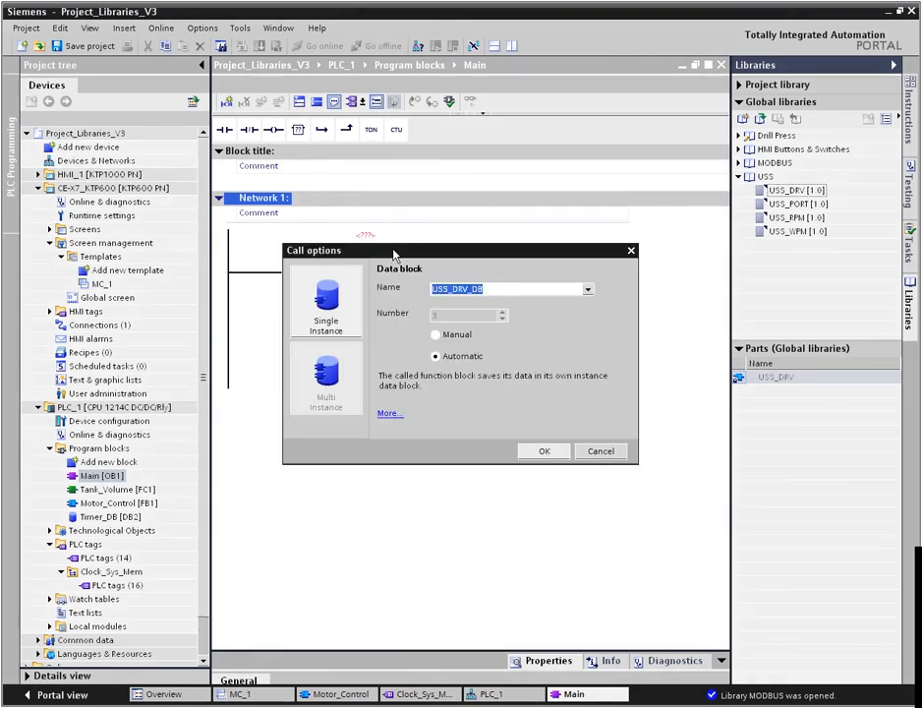
pyautogui.click(541, 449)
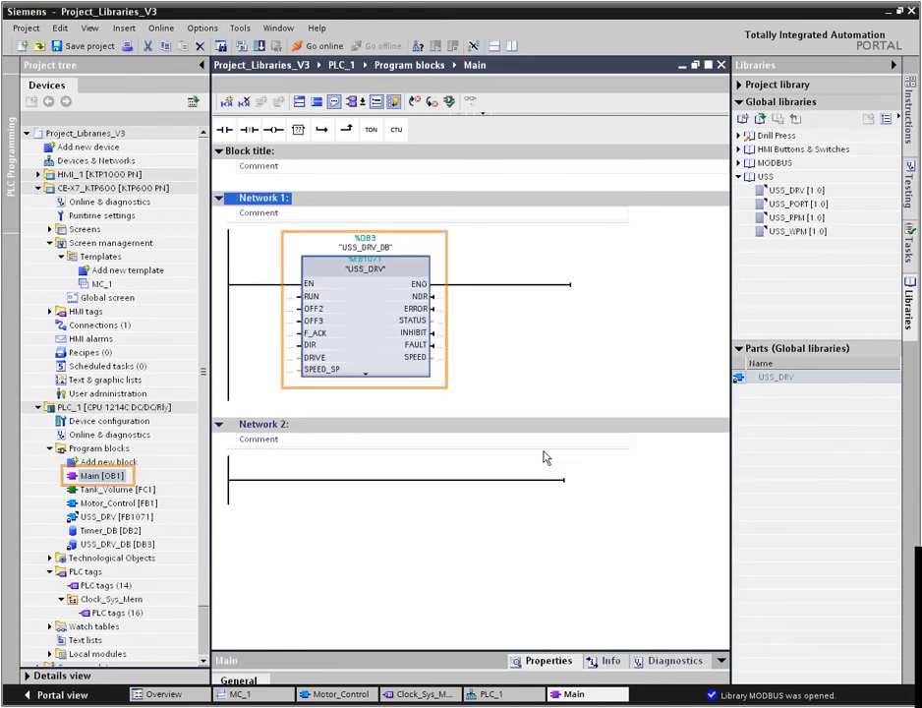